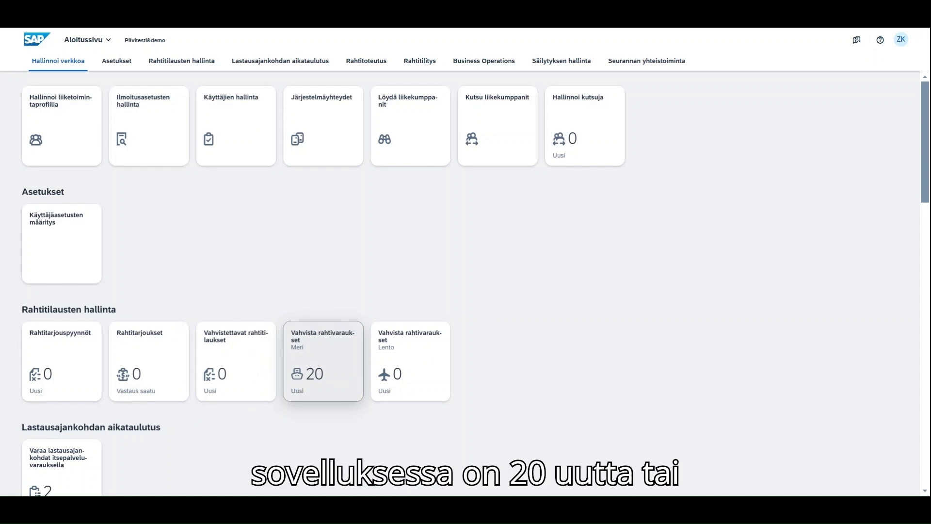
Open the sea freight bookings awaiting confirmation and review which filter fields can be adapted, leaving them as they are
{"action": "left_click", "coordinate": [340, 386]}
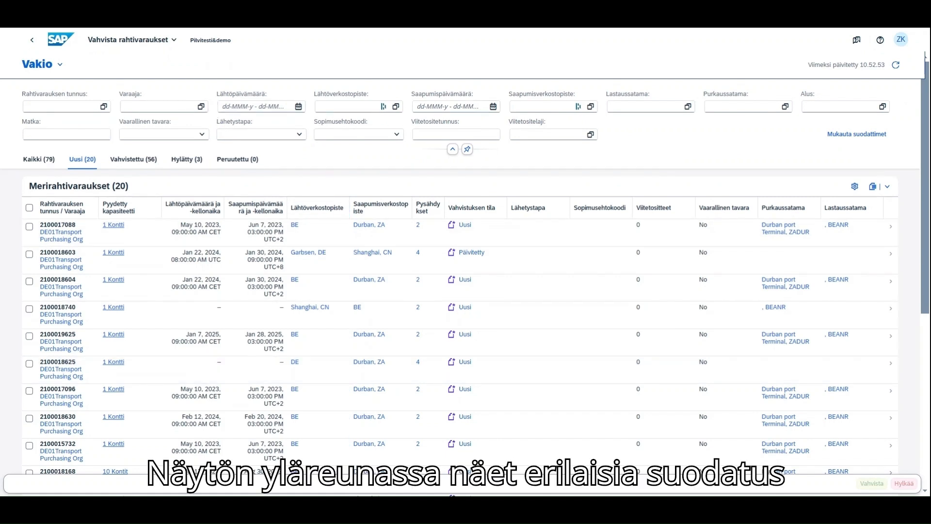
{"action": "left_click", "coordinate": [859, 138]}
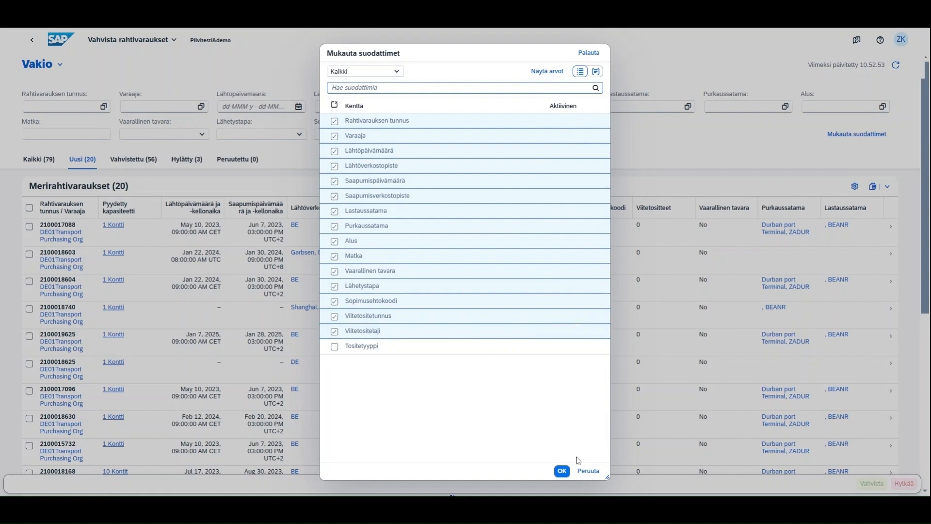
{"action": "left_click", "coordinate": [588, 472]}
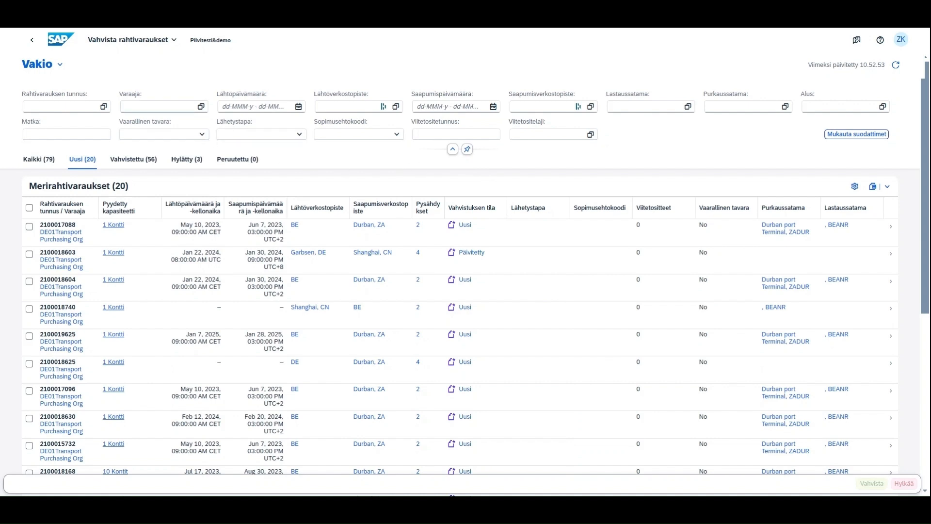
Apply the saved view "future date filter" to the freight bookings
{"action": "left_click", "coordinate": [60, 65]}
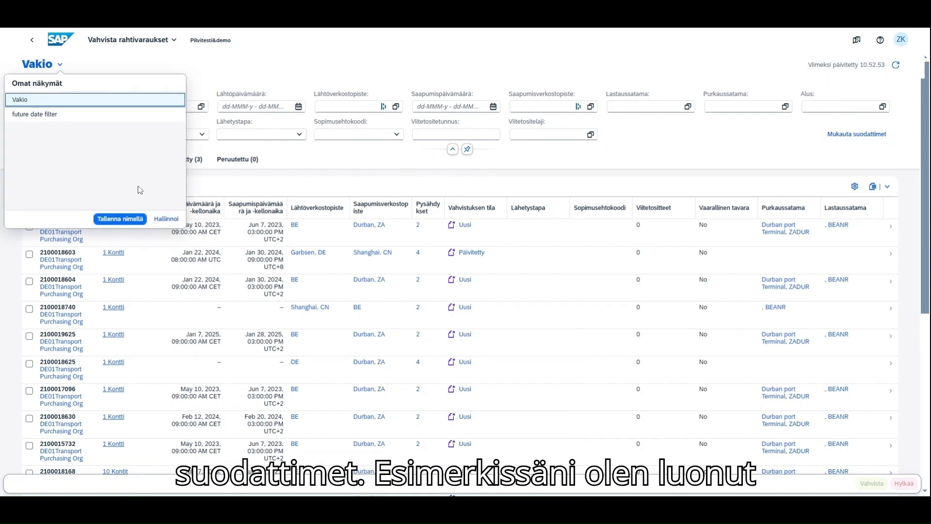
{"action": "left_click", "coordinate": [43, 116]}
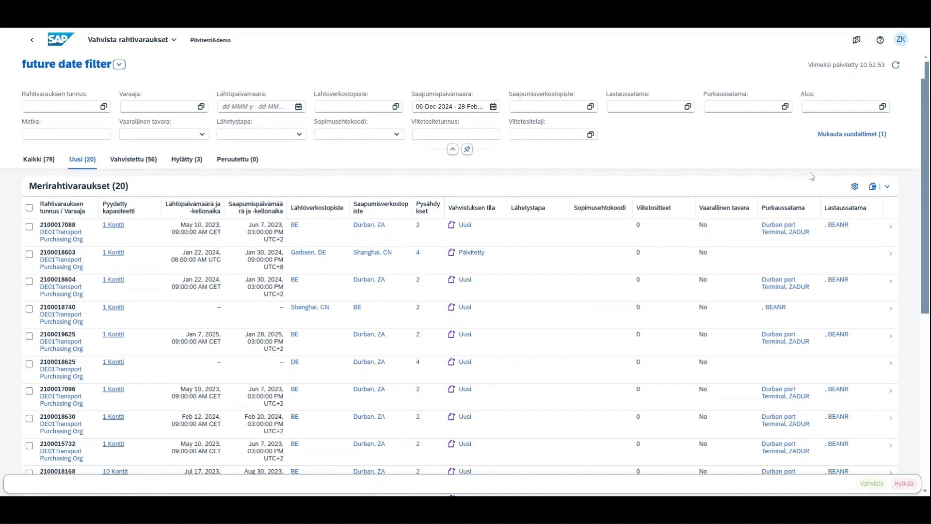
Review the column settings and the export options of the sea freight bookings table without changing anything
{"action": "left_click", "coordinate": [857, 188]}
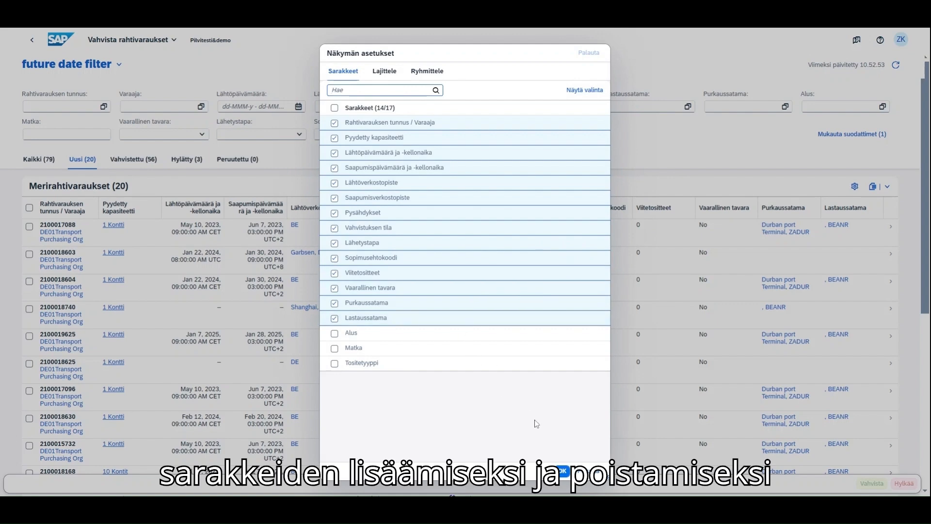
{"action": "left_click", "coordinate": [595, 473]}
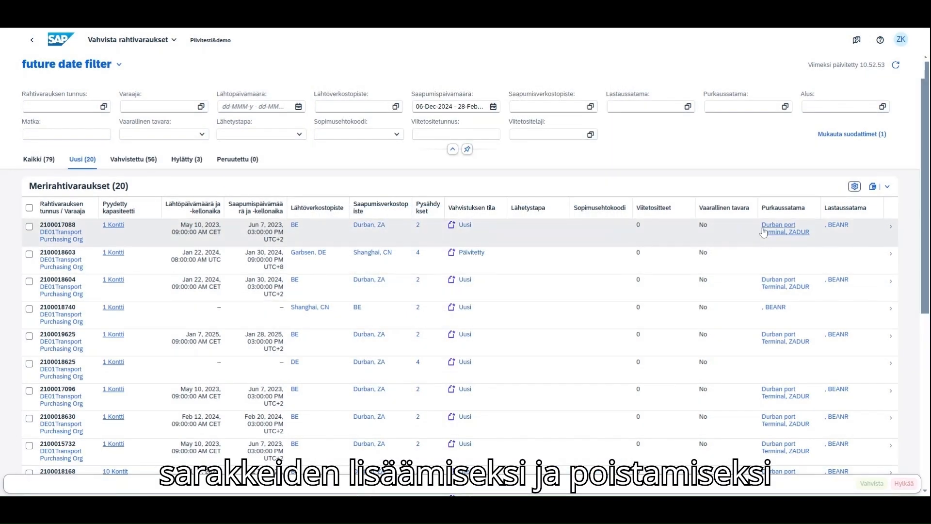
{"action": "left_click", "coordinate": [890, 189]}
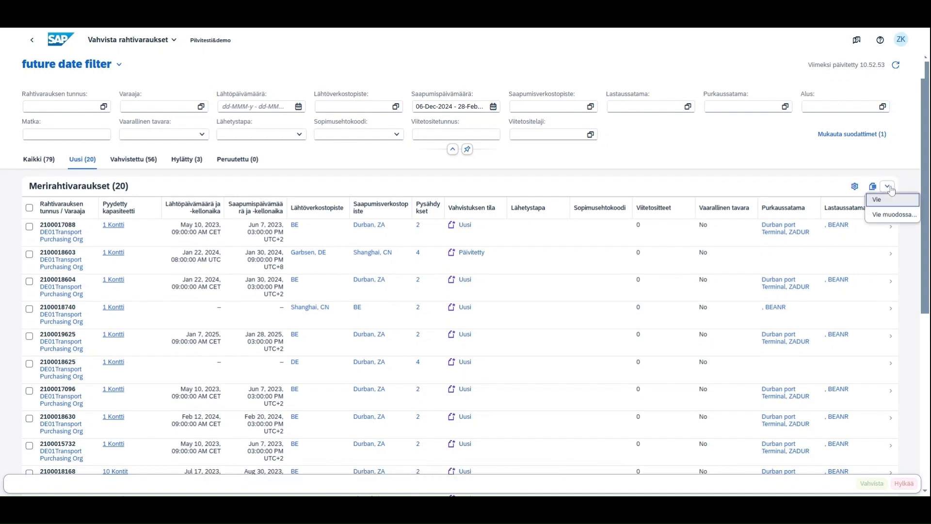
{"action": "left_click", "coordinate": [759, 157]}
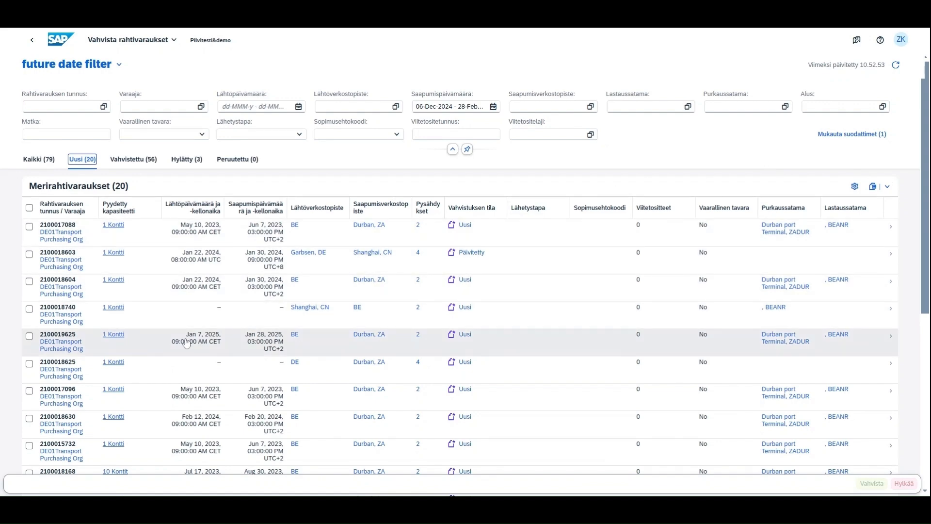
Open the new booking from BE to Durban departing Jan 7, 2025 and check the sections under its Informaatio details
{"action": "left_click", "coordinate": [156, 347]}
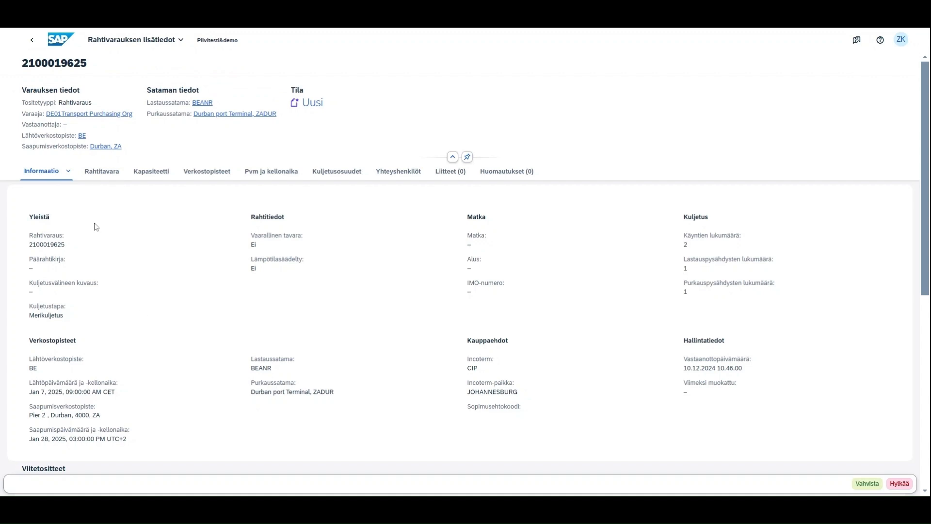
{"action": "left_click", "coordinate": [69, 173]}
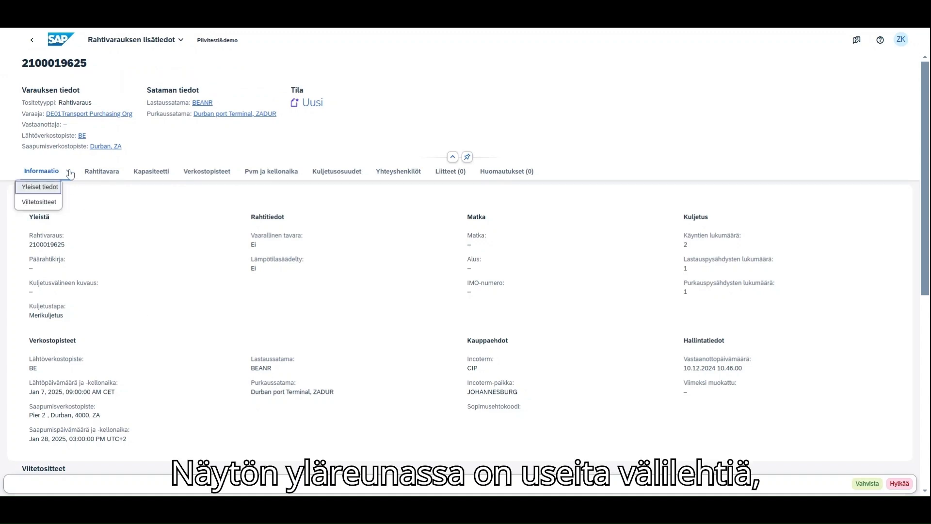
{"action": "left_click", "coordinate": [69, 173]}
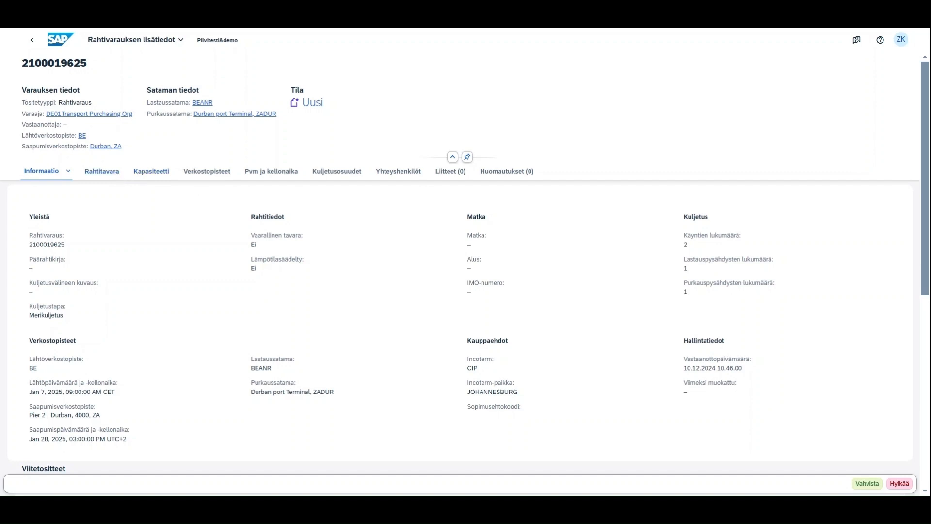
Open the booking's 20-foot container cargo item and enter ABCD1234567 as its container ID (Kontin tunnus)
{"action": "left_click", "coordinate": [115, 175]}
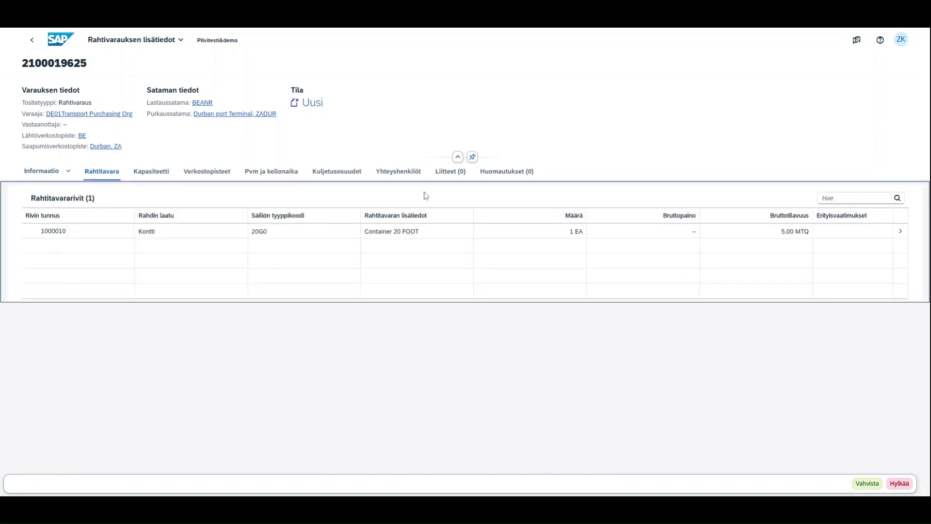
{"action": "left_click", "coordinate": [900, 232]}
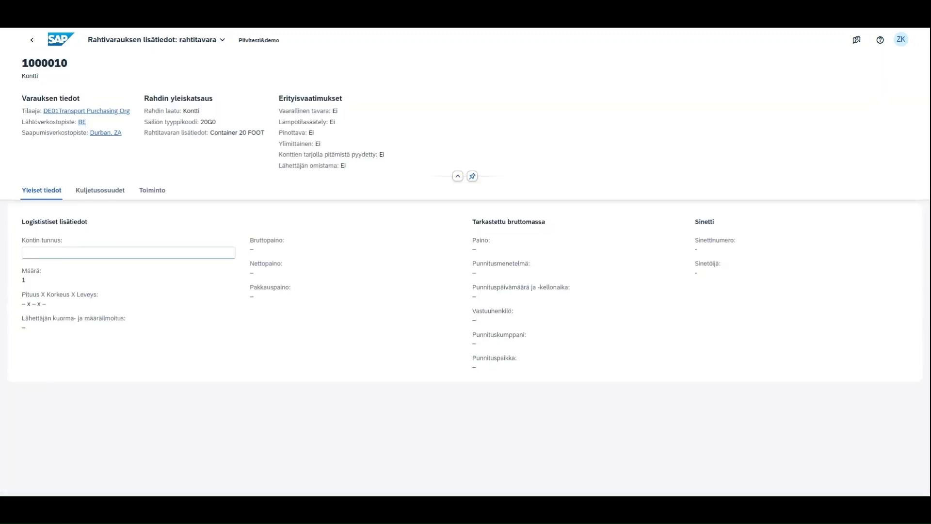
{"action": "left_click", "coordinate": [128, 253]}
{"action": "type", "text": "ABCD"}
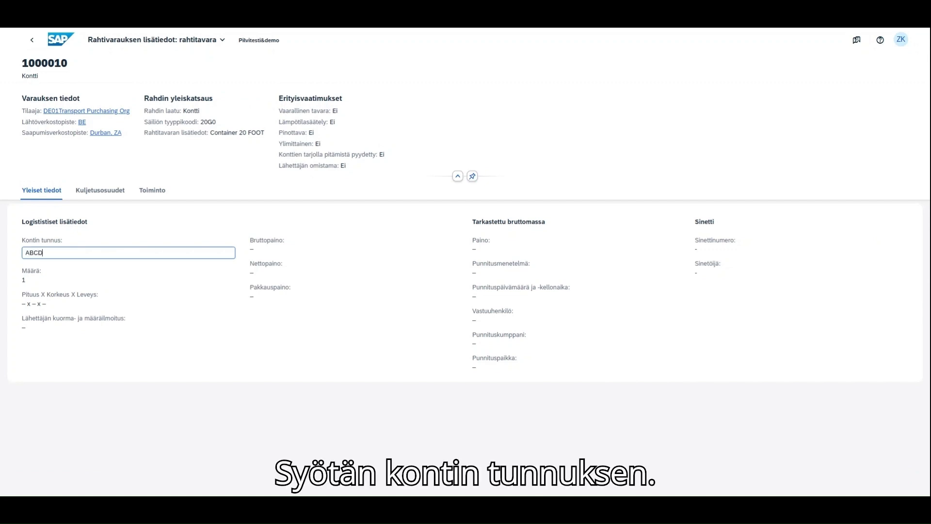
{"action": "type", "text": "1234567"}
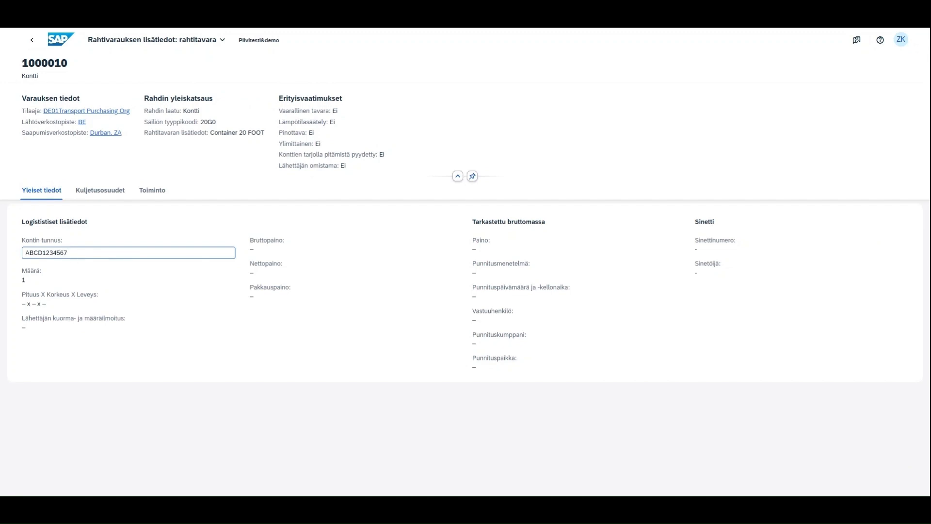
Review the container's transport stages (Kuljetusosuudet) and activities (Toiminto), and return to the booking details
{"action": "left_click", "coordinate": [114, 196]}
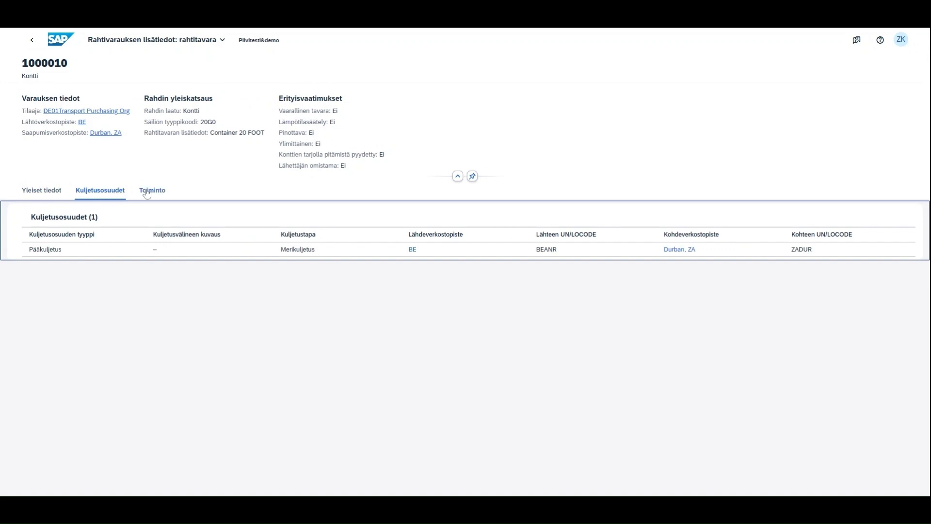
{"action": "left_click", "coordinate": [148, 193]}
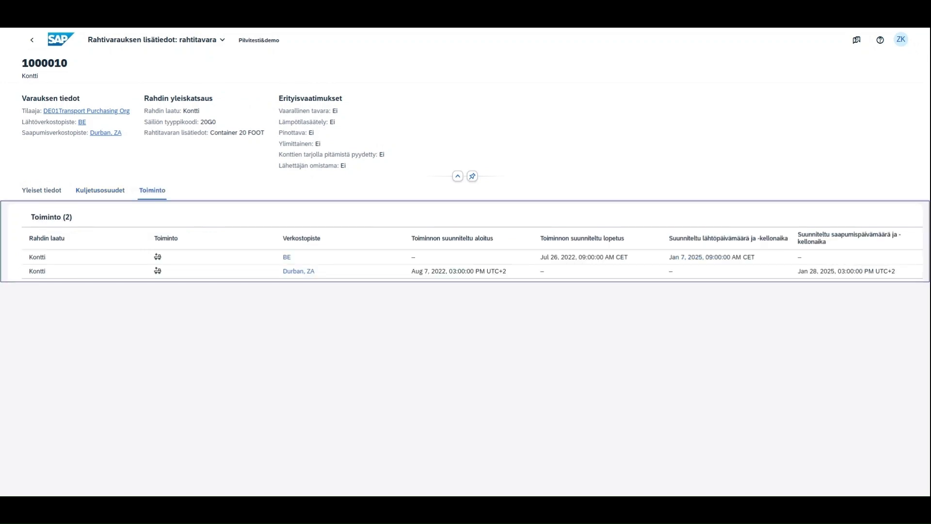
{"action": "left_click", "coordinate": [32, 40]}
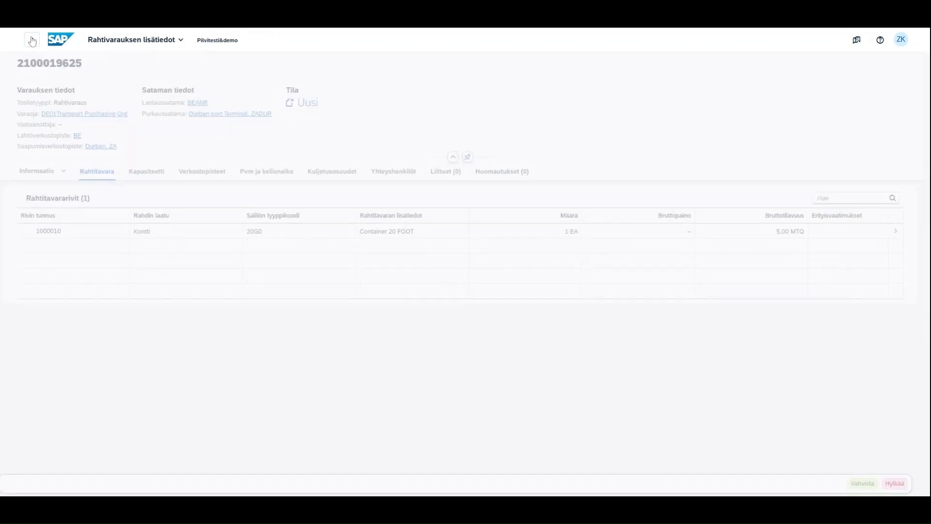
Review the booking's capacity (Kapasiteetti) and its stops (Verkostopisteet)
{"action": "left_click", "coordinate": [152, 179]}
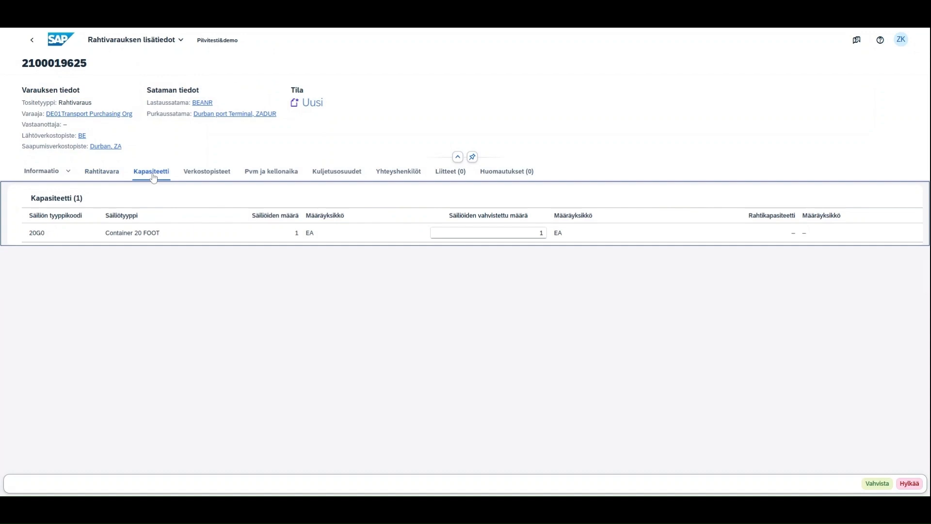
{"action": "left_click", "coordinate": [203, 175]}
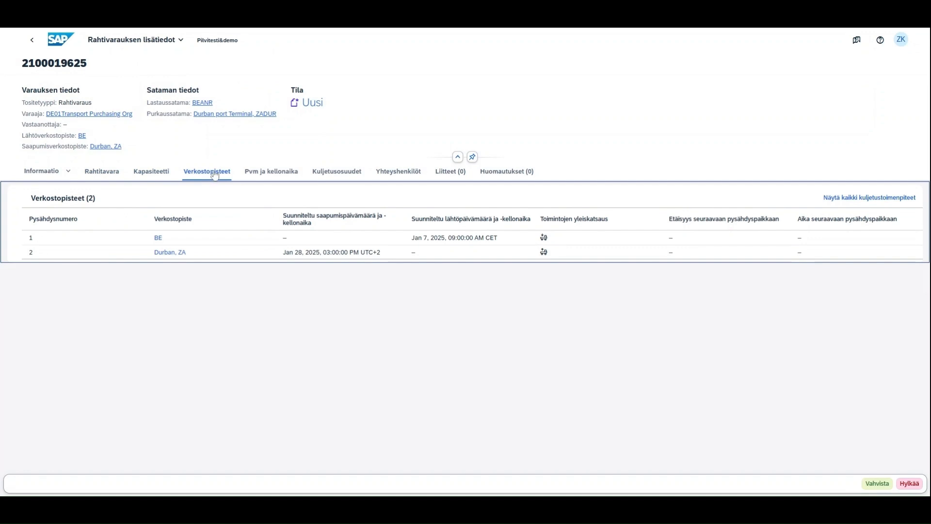
Set the cargo cut-off (Rahdin määräaika) of stop 1 to Jan 6, 2025 in the booking's dates and times
{"action": "left_click", "coordinate": [269, 178]}
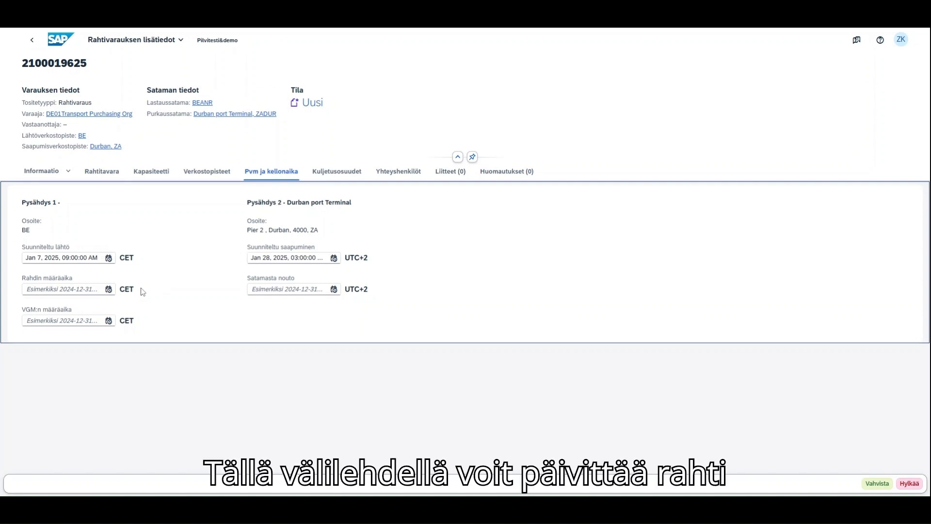
{"action": "left_click", "coordinate": [109, 290]}
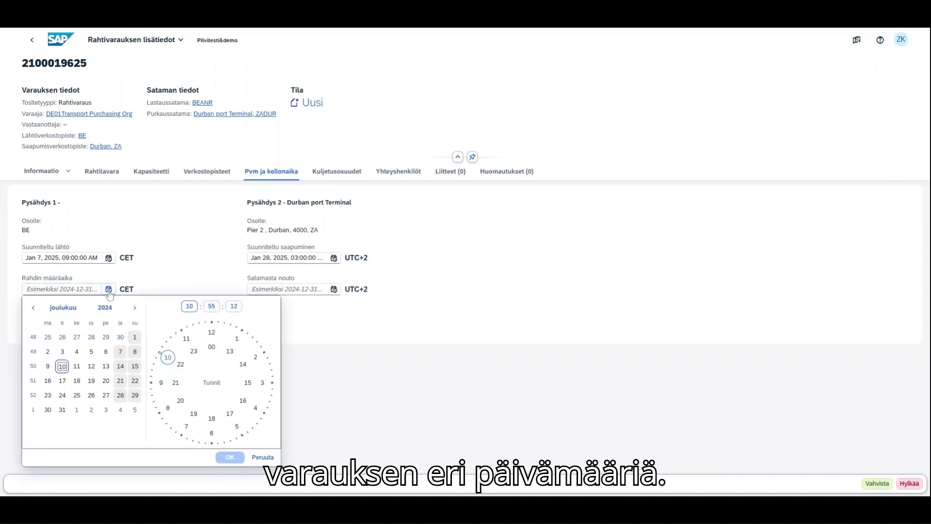
{"action": "left_click", "coordinate": [136, 308]}
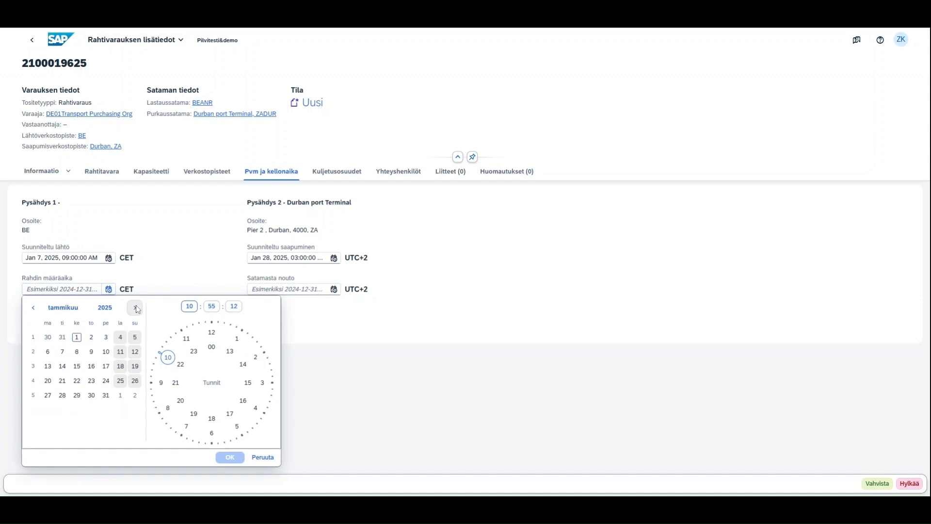
{"action": "left_click", "coordinate": [48, 357]}
{"action": "left_click", "coordinate": [229, 457]}
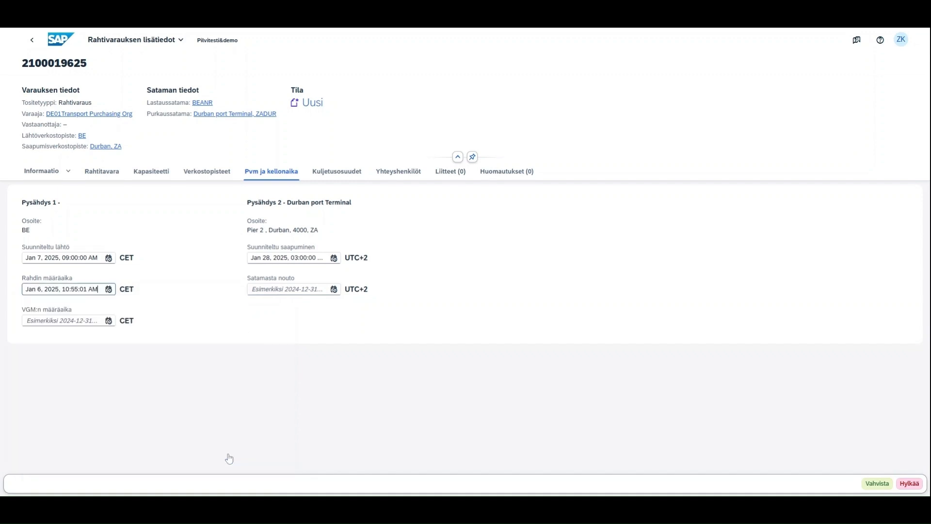
Set the VGM cut-off (VGM:n määräaika) of stop 1 to Jan 6, 2025
{"action": "left_click", "coordinate": [107, 322]}
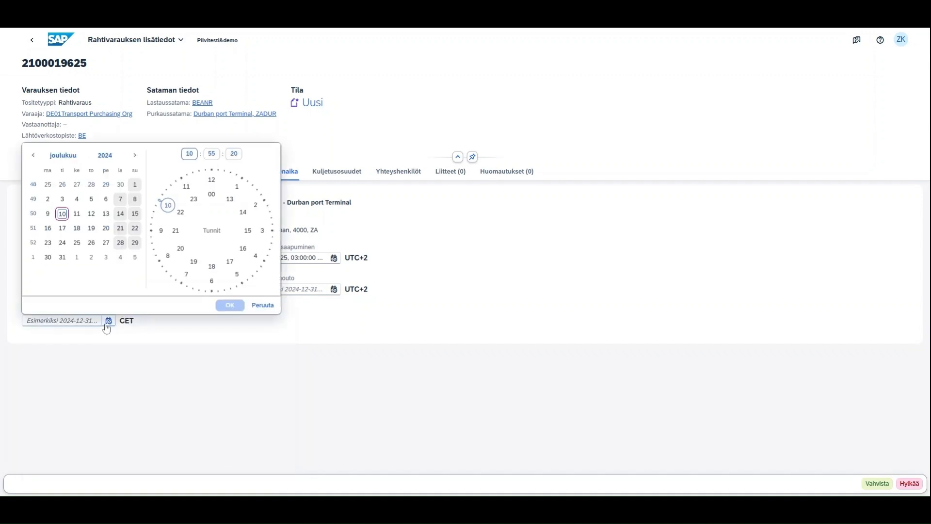
{"action": "left_click", "coordinate": [135, 156]}
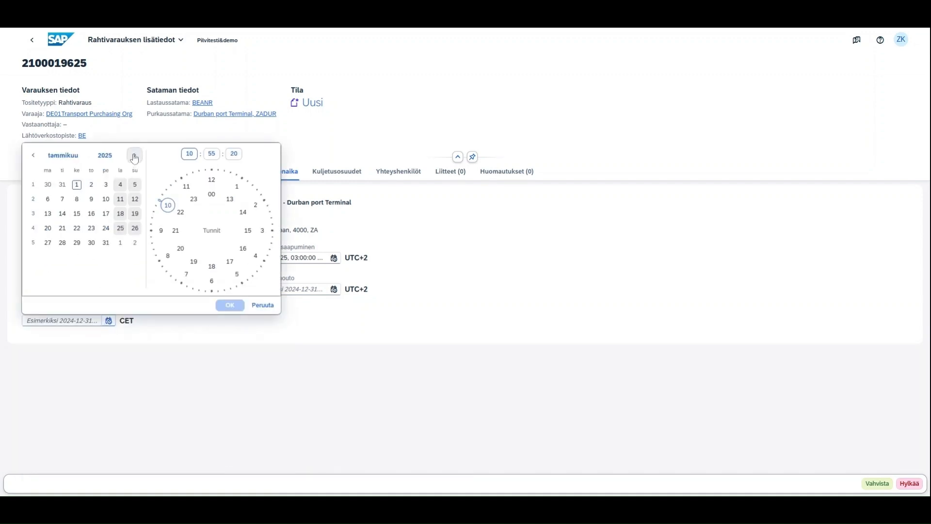
{"action": "left_click", "coordinate": [48, 201]}
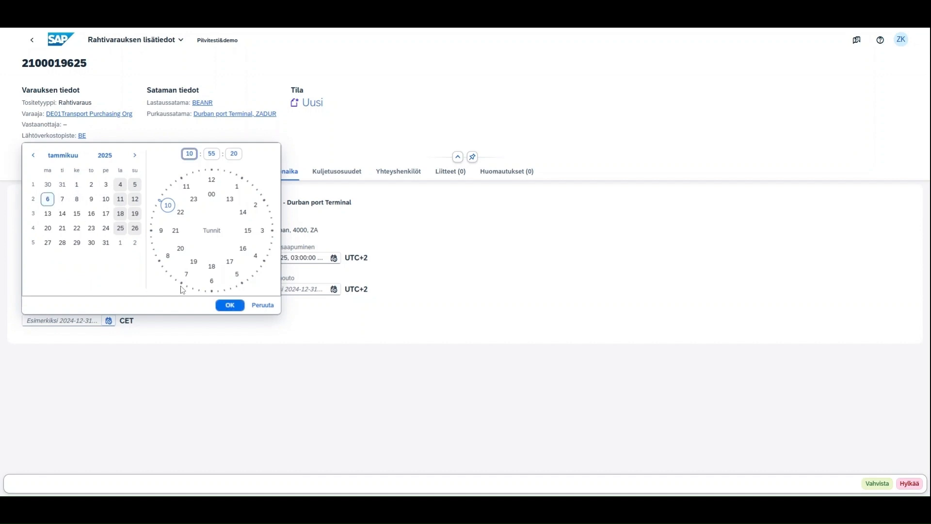
{"action": "left_click", "coordinate": [224, 305]}
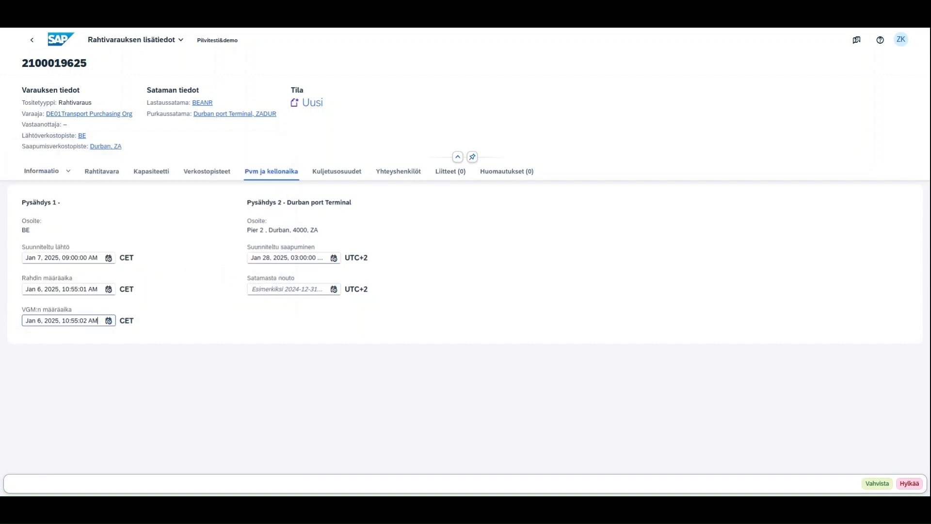
Set the port pickup date (Satamasta nouto) of stop 2, Durban port Terminal, to Jan 29, 2025
{"action": "left_click", "coordinate": [336, 290]}
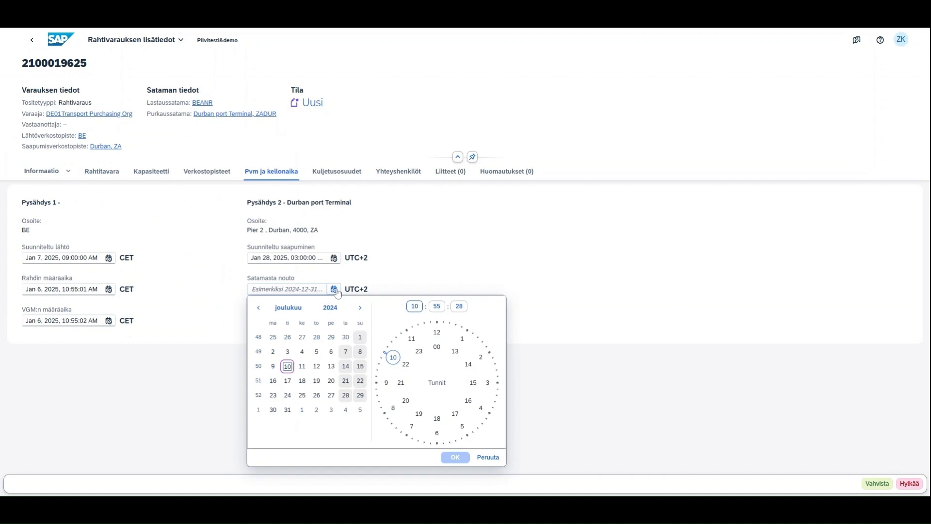
{"action": "left_click", "coordinate": [364, 312]}
{"action": "left_click", "coordinate": [302, 401]}
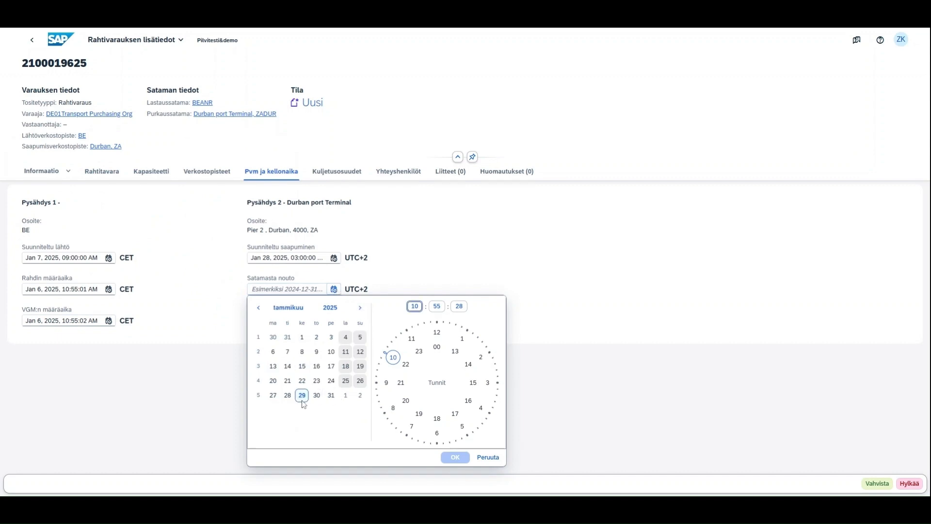
{"action": "left_click", "coordinate": [454, 458]}
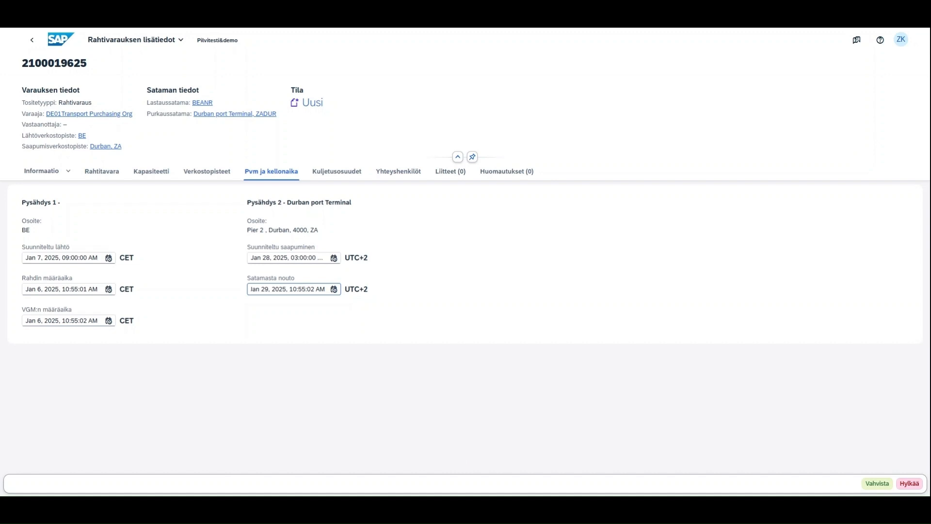
Fill in the main carriage's voyage details in Kuljetusosuudet: Matka ACB12345, Alus EverReady and IMO-numero IMO 12345
{"action": "left_click", "coordinate": [337, 170]}
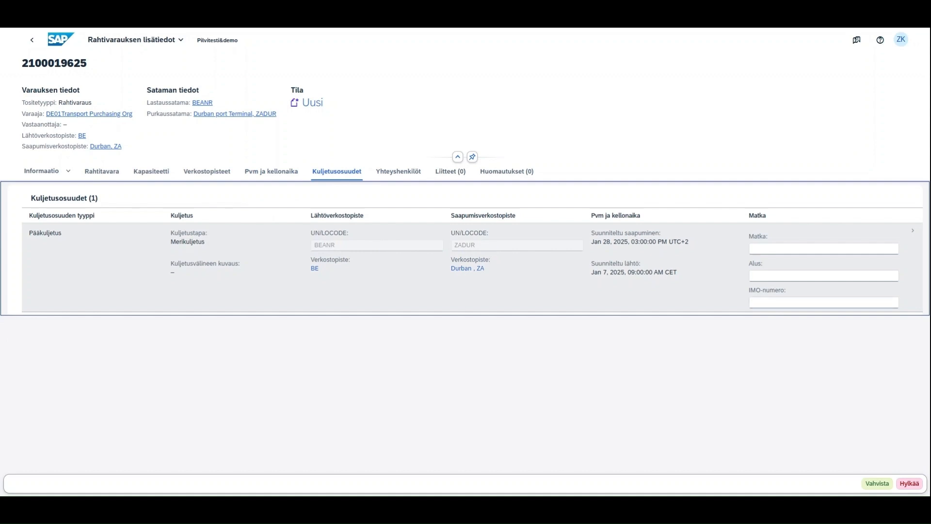
{"action": "left_click", "coordinate": [795, 249]}
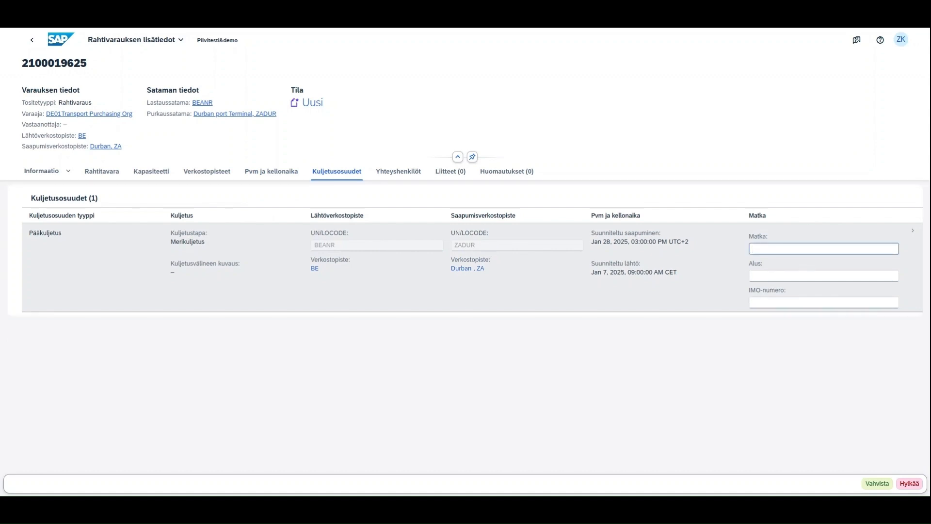
{"action": "type", "text": "A"}
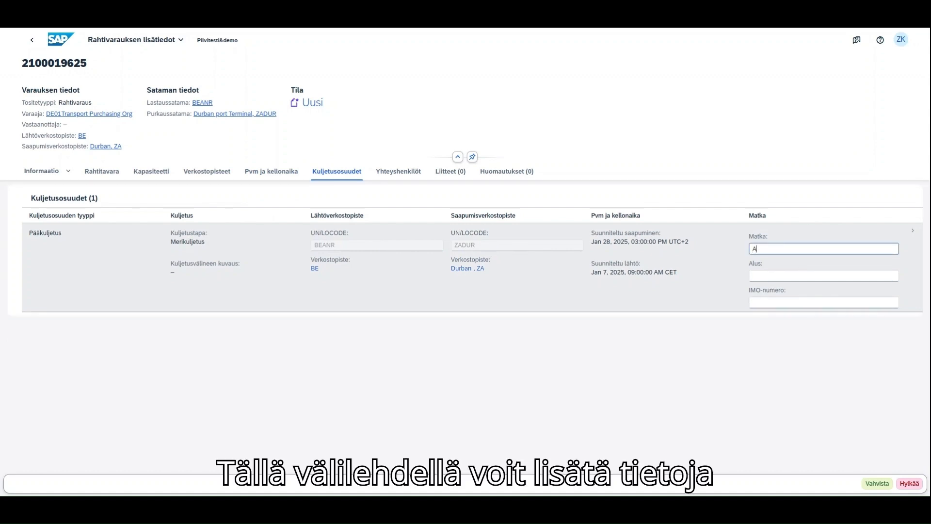
{"action": "type", "text": "CB12345"}
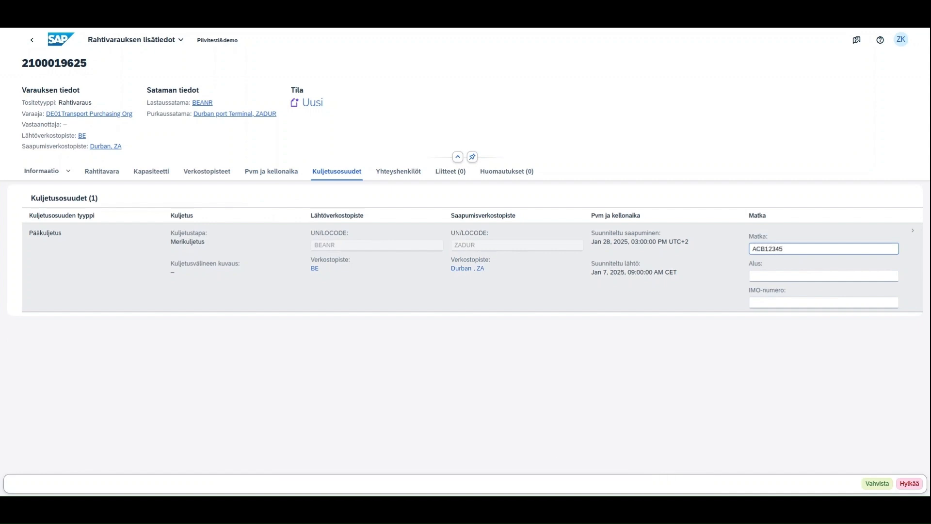
{"action": "left_click", "coordinate": [773, 276]}
{"action": "type", "text": "Ever"}
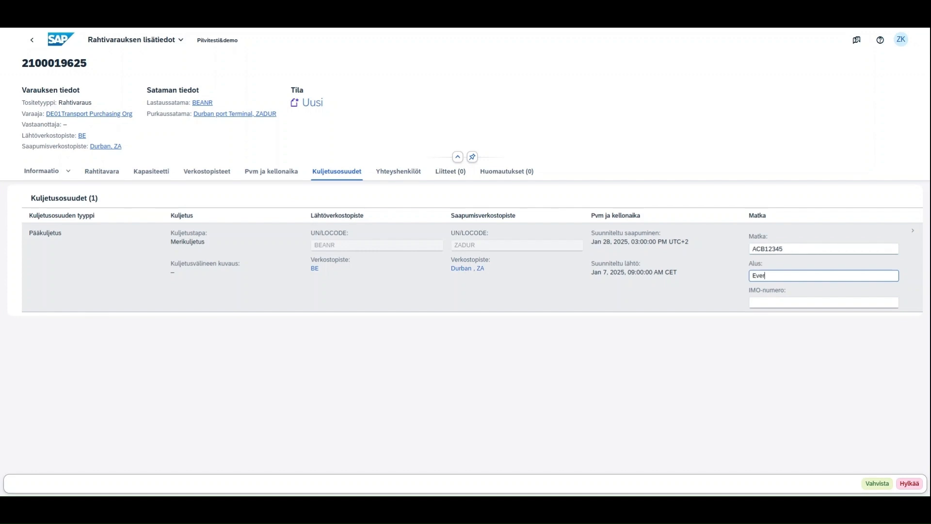
{"action": "type", "text": "Ready"}
{"action": "left_click", "coordinate": [776, 302]}
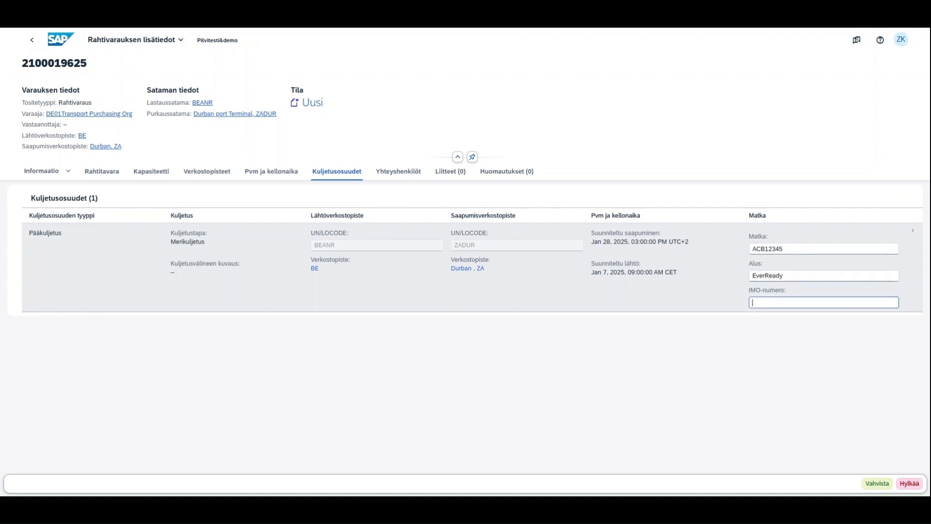
{"action": "type", "text": "IMO 12345"}
Review the booking's contacts (Yhteyshenkilöt) and attachments (Liitteet)
{"action": "left_click", "coordinate": [401, 173]}
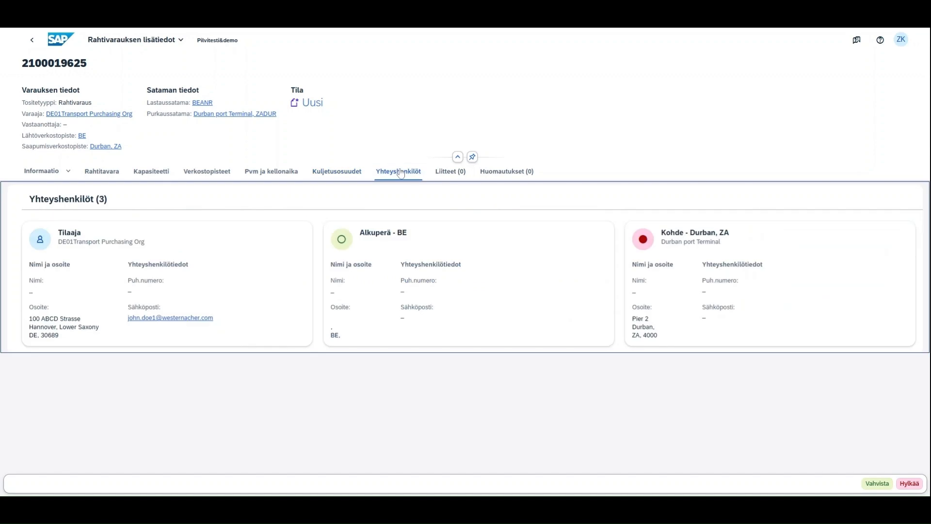
{"action": "left_click", "coordinate": [447, 180]}
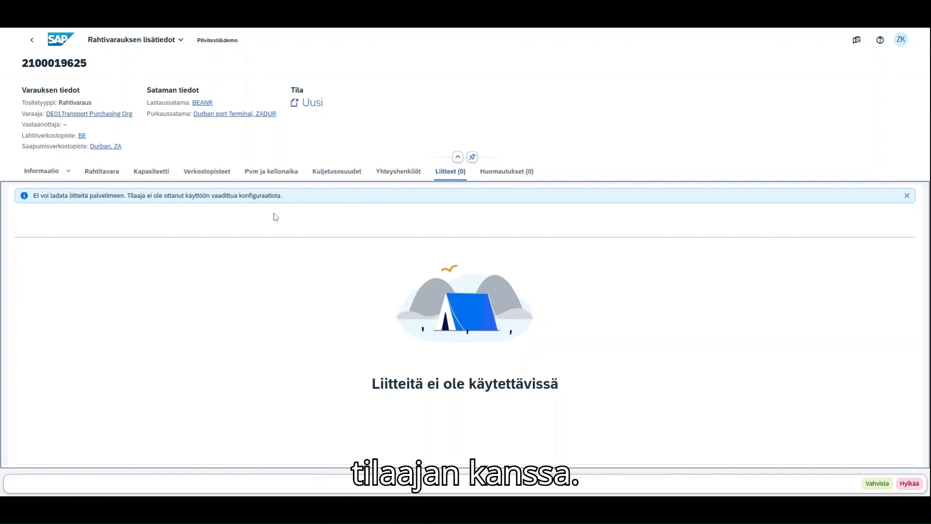
Enter the remark "aaaa xxxx bbbbbb mmmmm" for the freight booking and confirm the booking
{"action": "left_click", "coordinate": [507, 179]}
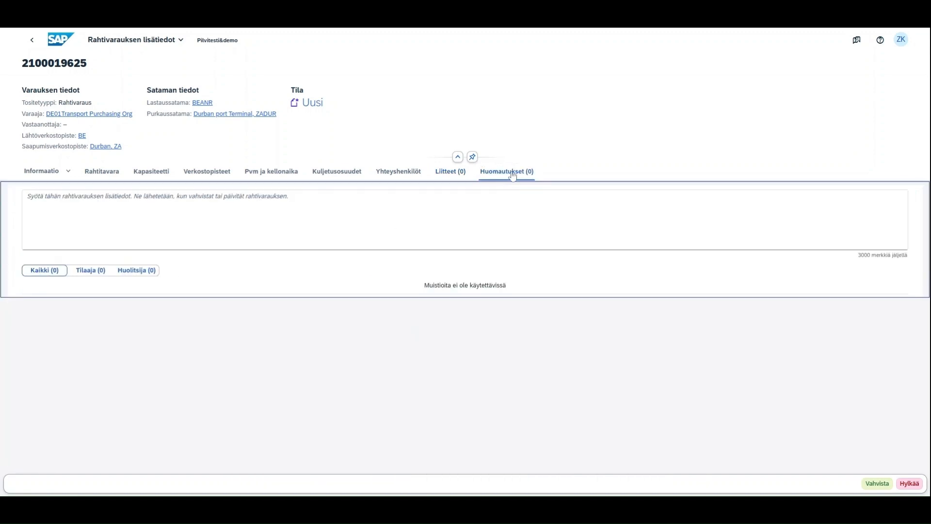
{"action": "left_click", "coordinate": [27, 196]}
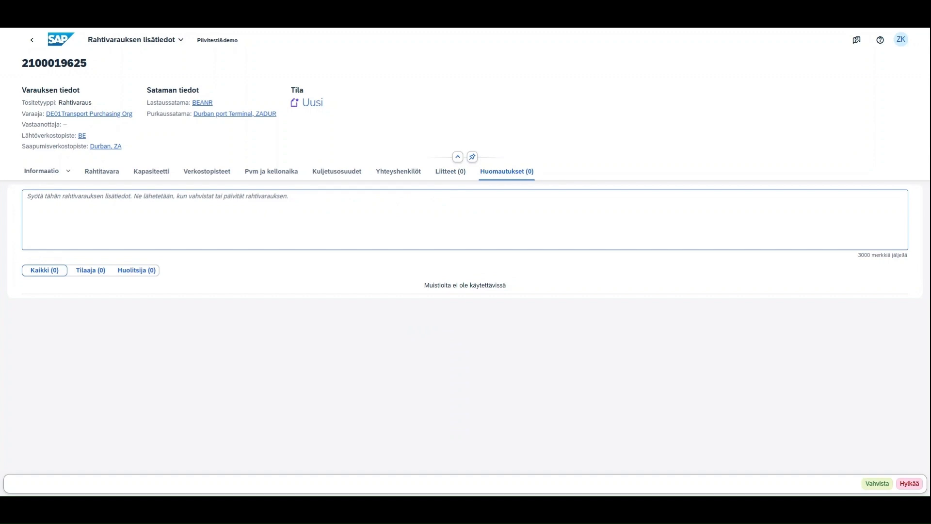
{"action": "type", "text": "aaaa xxxx"}
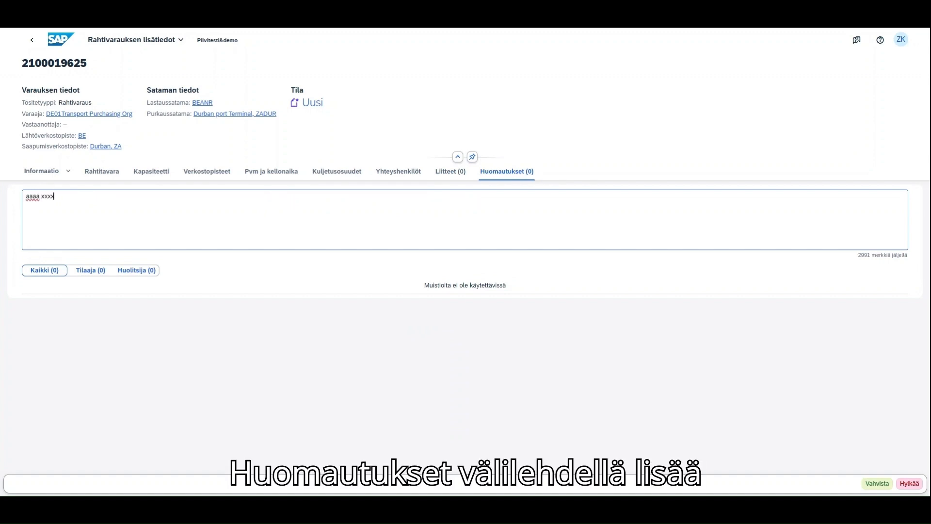
{"action": "type", "text": "  bbbbbb"}
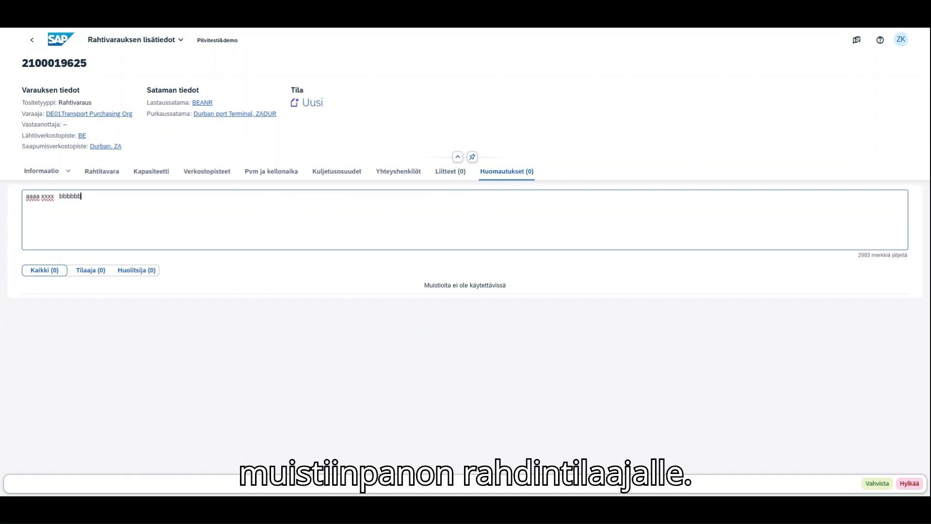
{"action": "type", "text": "b mmmmmm"}
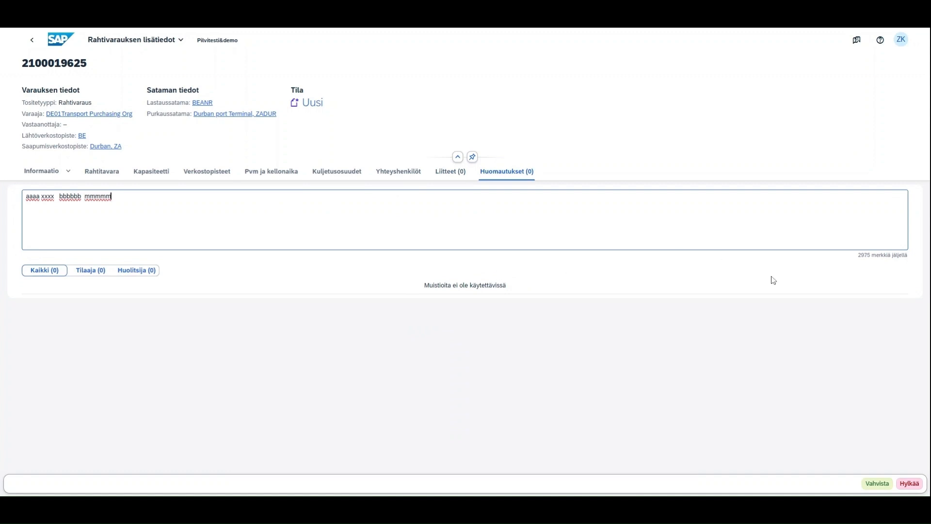
{"action": "left_click", "coordinate": [878, 482]}
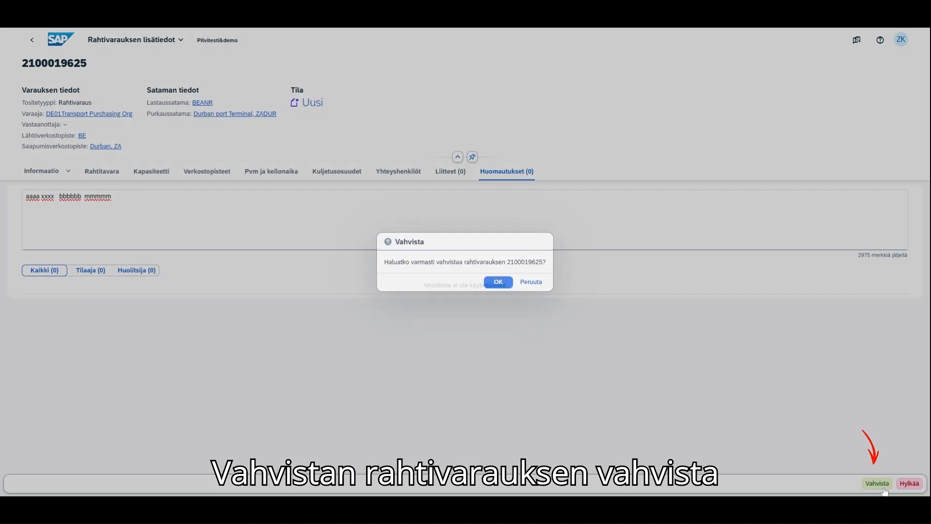
{"action": "left_click", "coordinate": [500, 283]}
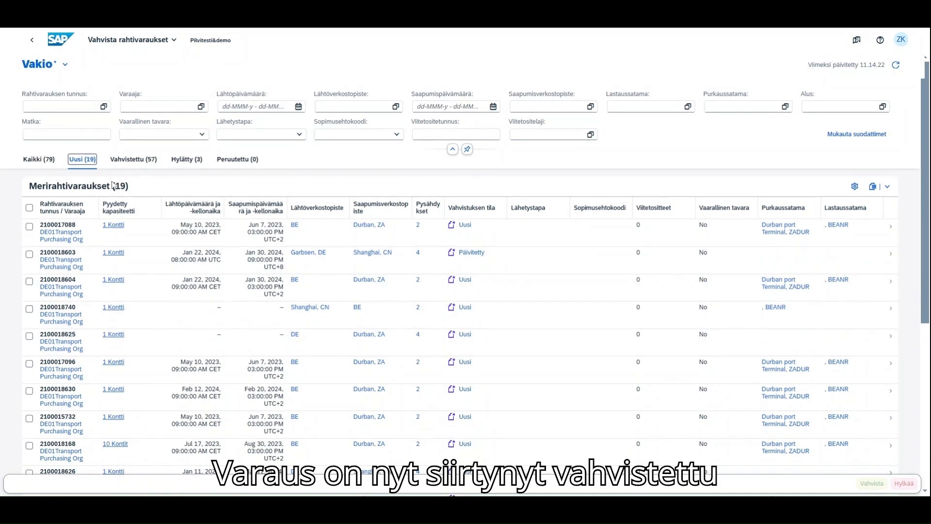
Check the confirmed and rejected bookings, and search the confirmed ones by a wildcard and the last digits of the booking number
{"action": "left_click", "coordinate": [136, 162]}
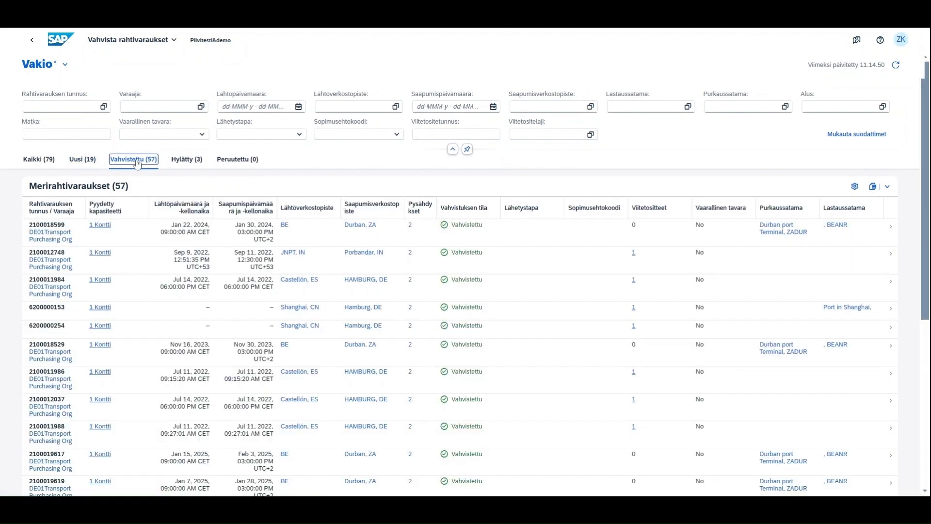
{"action": "left_click", "coordinate": [191, 163]}
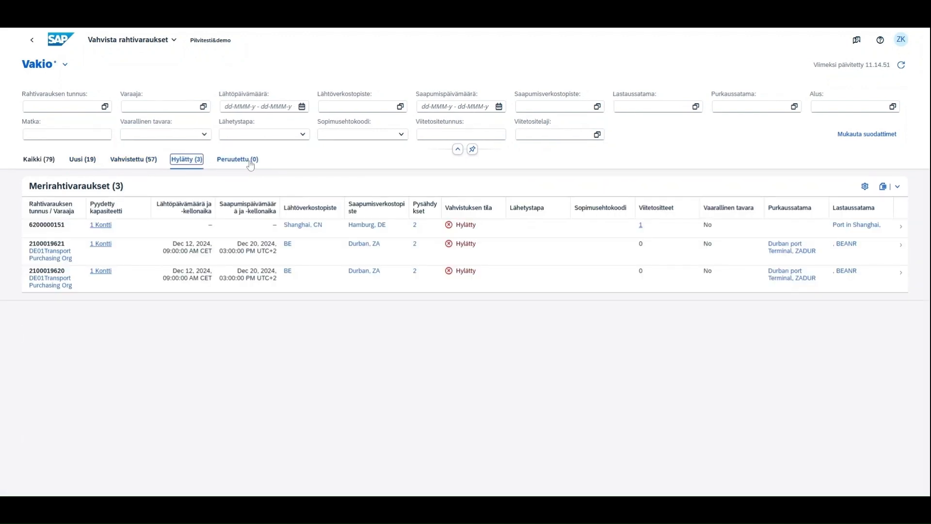
{"action": "left_click", "coordinate": [129, 165]}
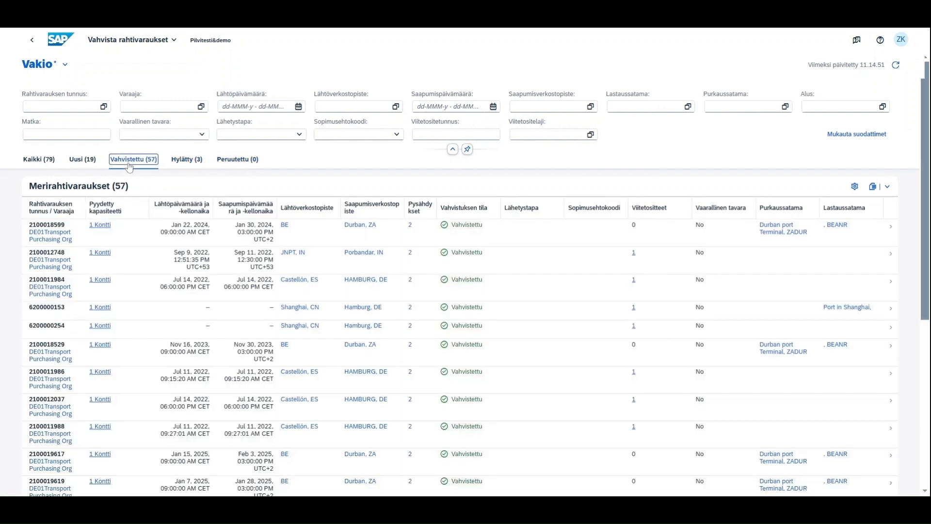
{"action": "left_click", "coordinate": [63, 106]}
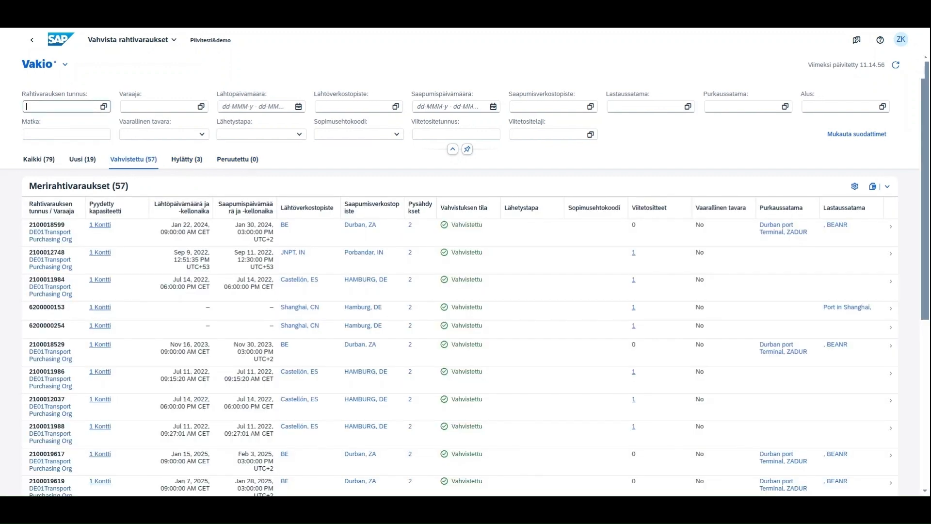
{"action": "type", "text": "*19625"}
{"action": "key", "text": "Return"}
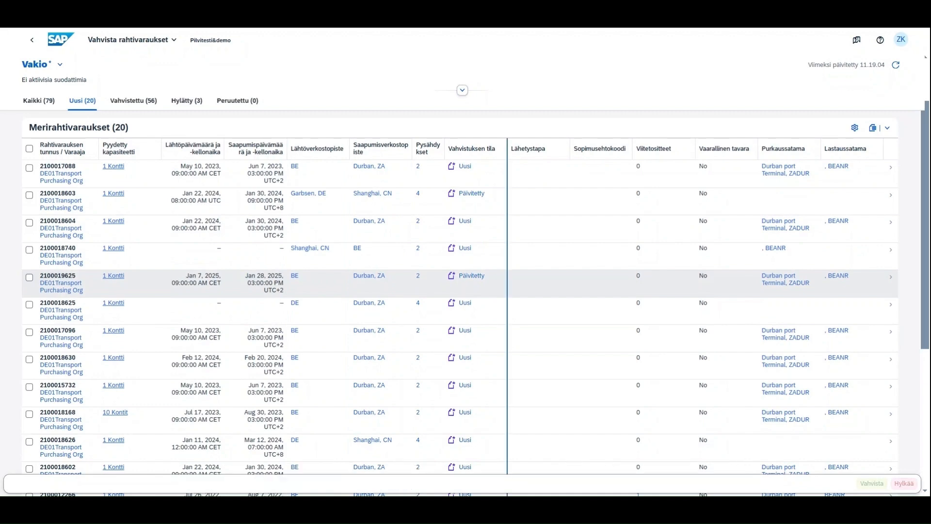
Open the updated (Päivitetty) Durban booking departing Jan 7, 2025, review all its remarks and confirm it again
{"action": "left_click", "coordinate": [515, 284]}
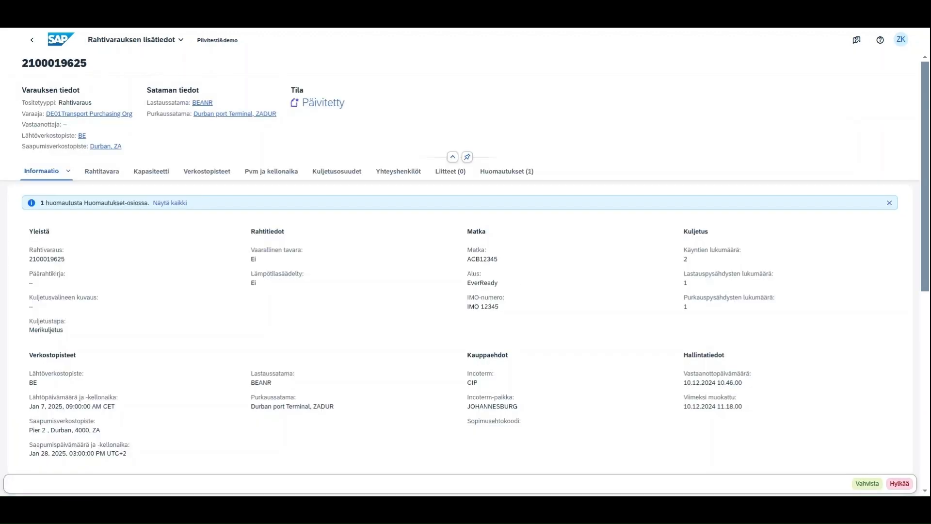
{"action": "left_click", "coordinate": [170, 203]}
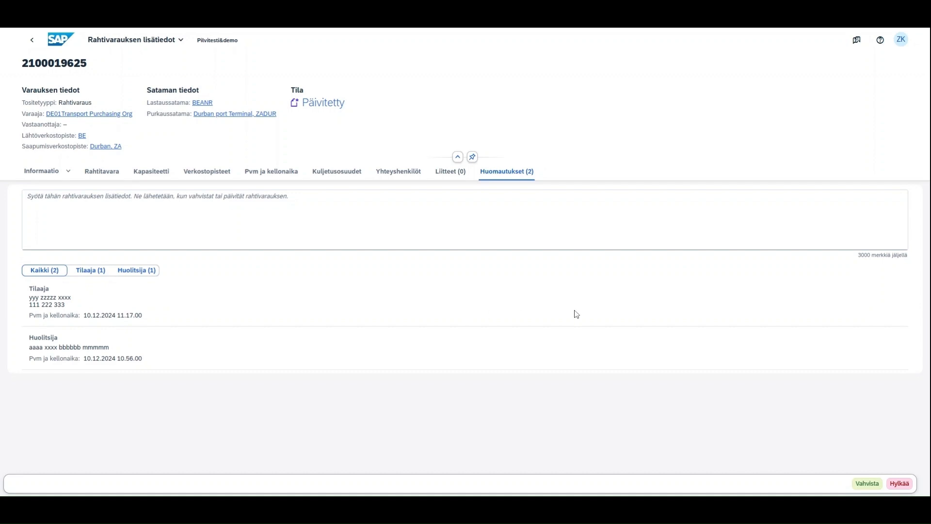
{"action": "left_click", "coordinate": [866, 485]}
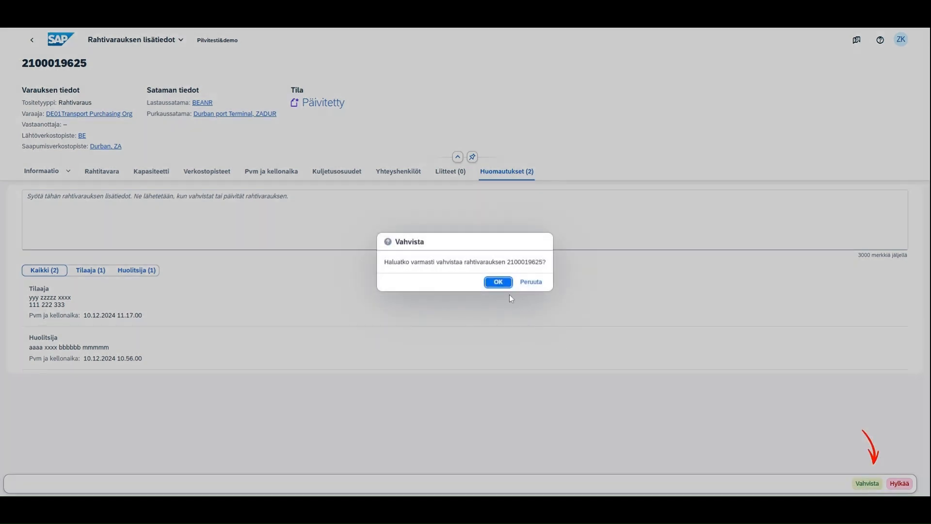
{"action": "left_click", "coordinate": [498, 283]}
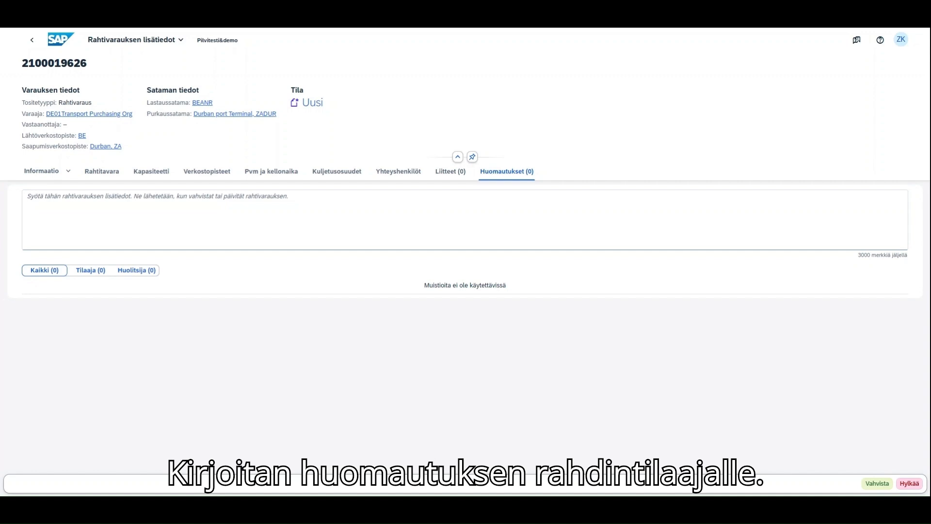
Enter the remark "dassad xmzxmzxmc 3 sdfdsdfsf cccc cccc zzzz" in the new booking and reject the booking
{"action": "left_click", "coordinate": [26, 196]}
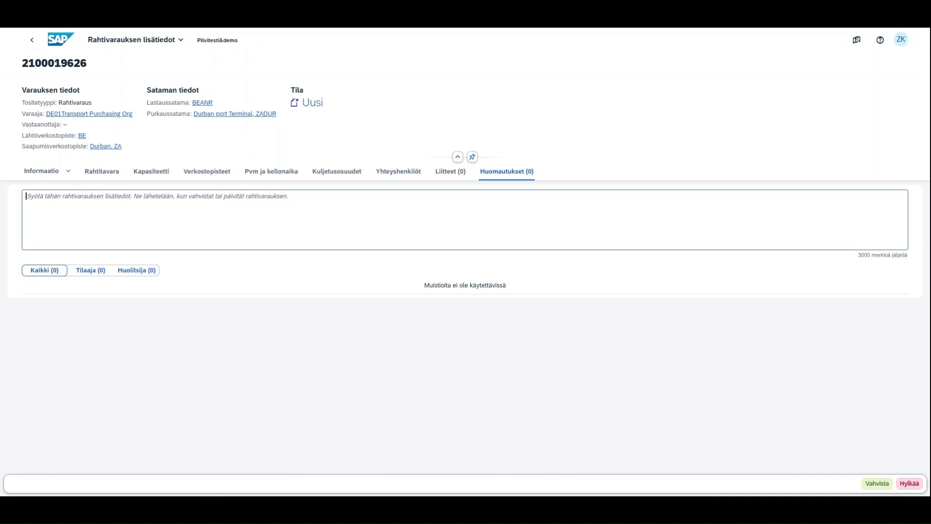
{"action": "type", "text": "dassad "}
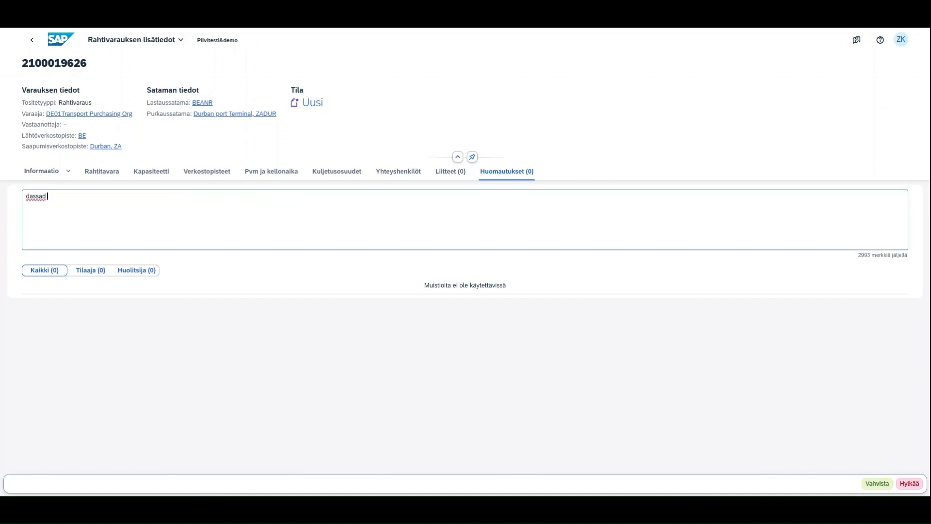
{"action": "type", "text": "xmzxmzxmc  3 sdfdsdfsf"}
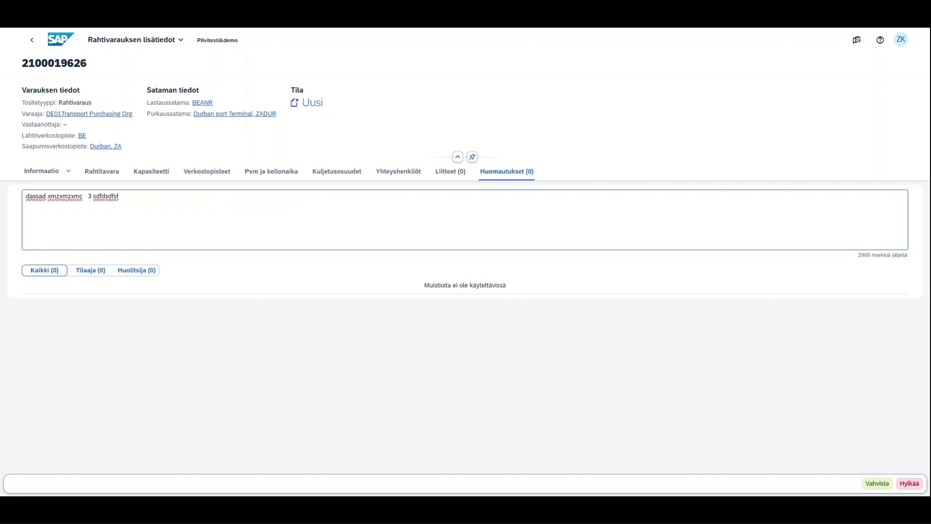
{"action": "type", "text": "  cccc  cccc  zzzz"}
{"action": "left_click", "coordinate": [910, 485]}
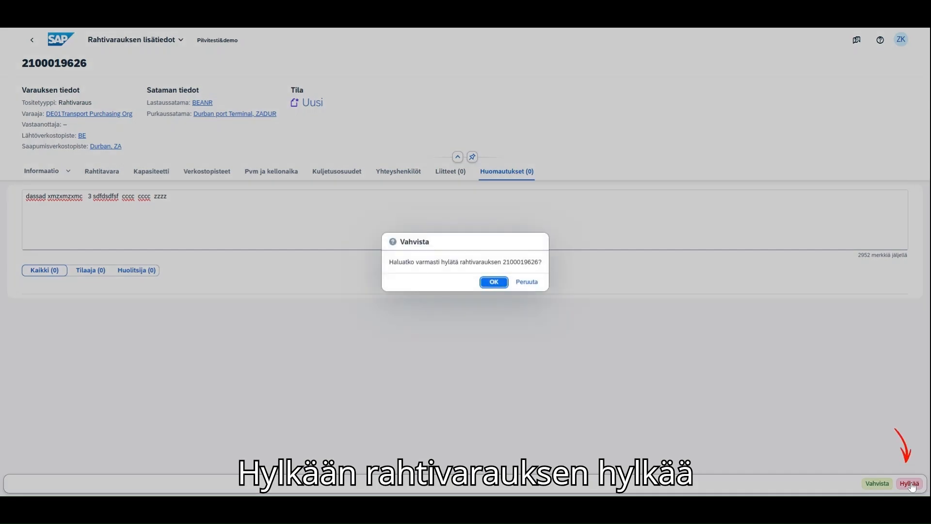
{"action": "left_click", "coordinate": [494, 282]}
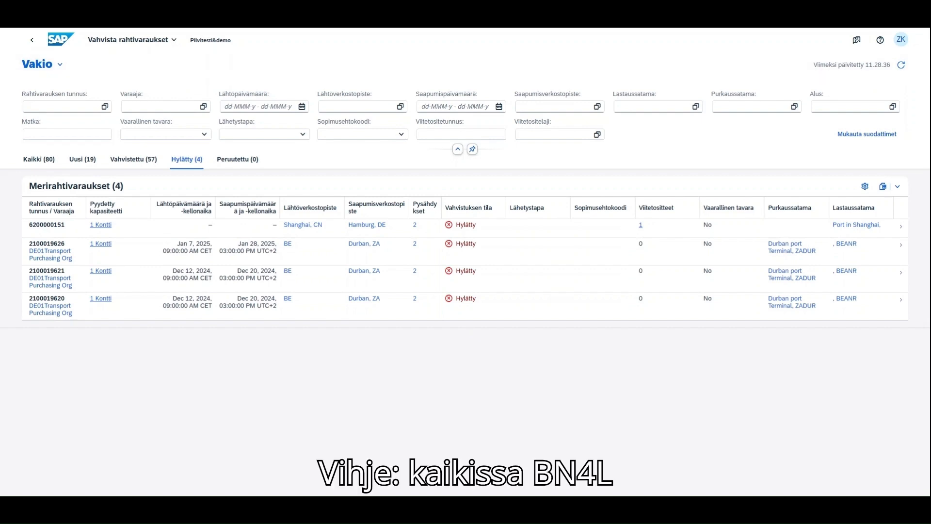
Open the help topics (Ohjeen aiheet) for the freight booking confirmation application
{"action": "left_click", "coordinate": [880, 39]}
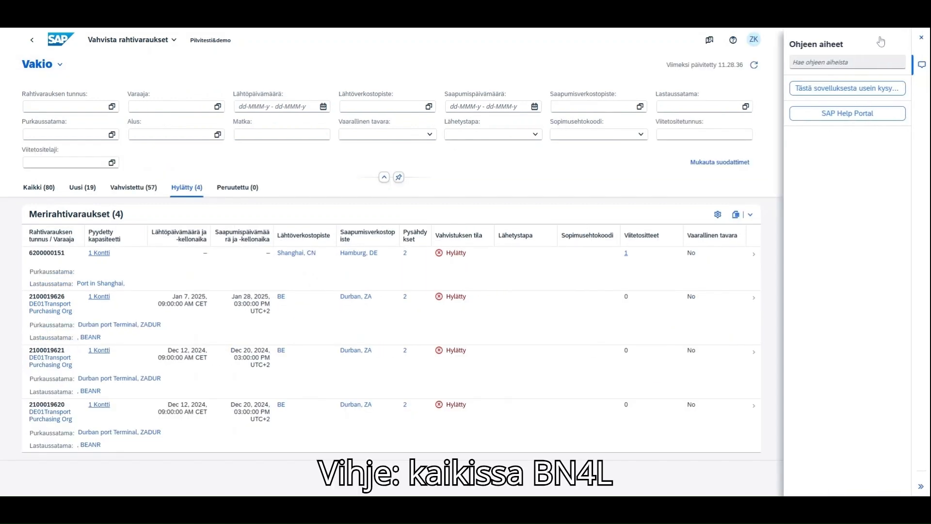